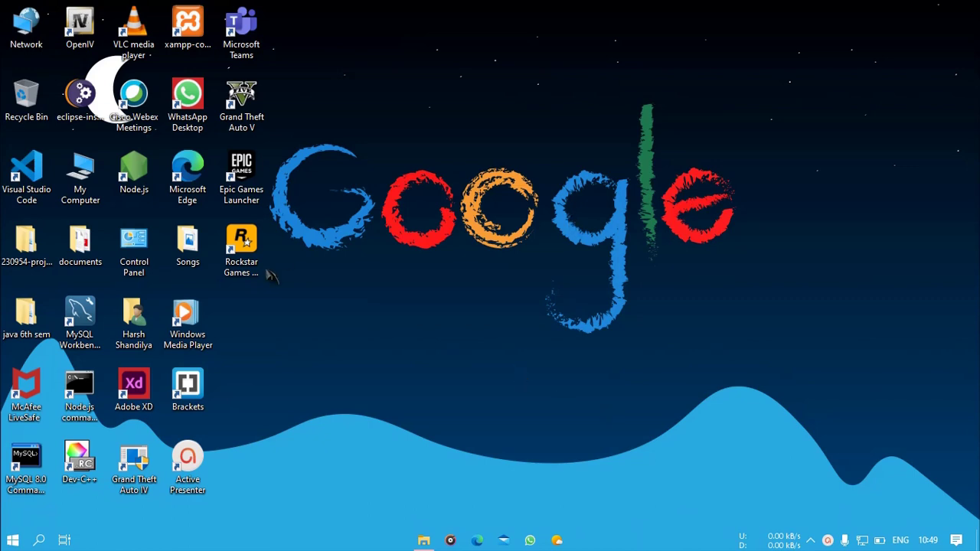
Open File Explorer and maximize its window.
click(10, 540)
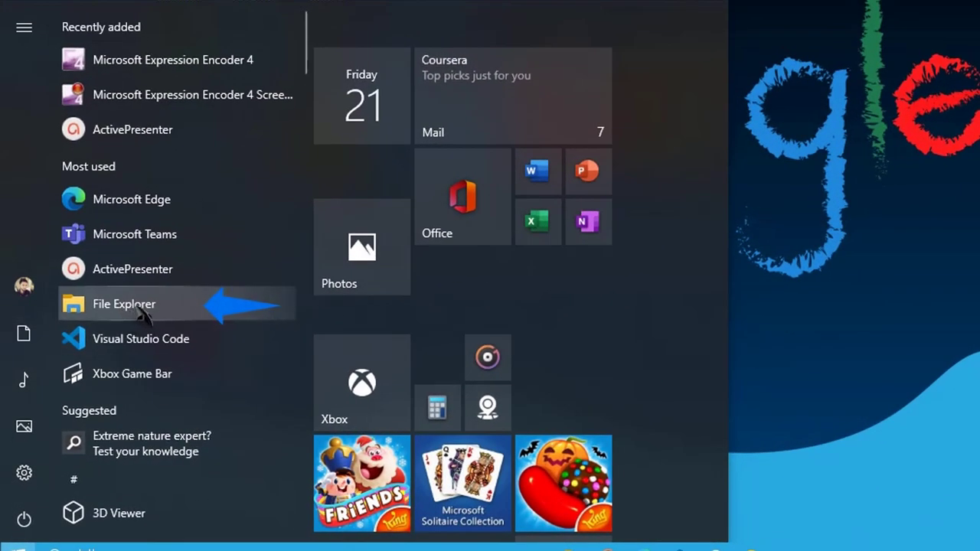
click(140, 309)
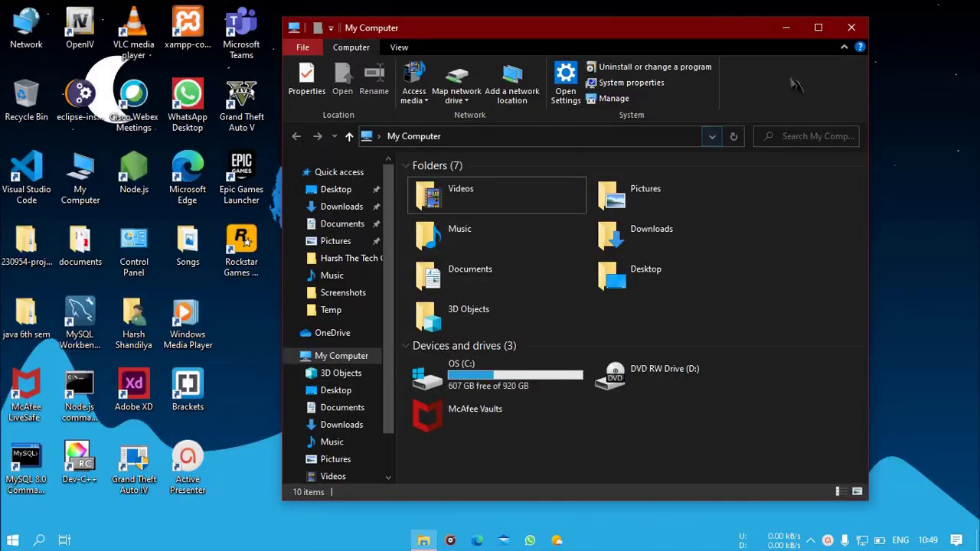
click(818, 28)
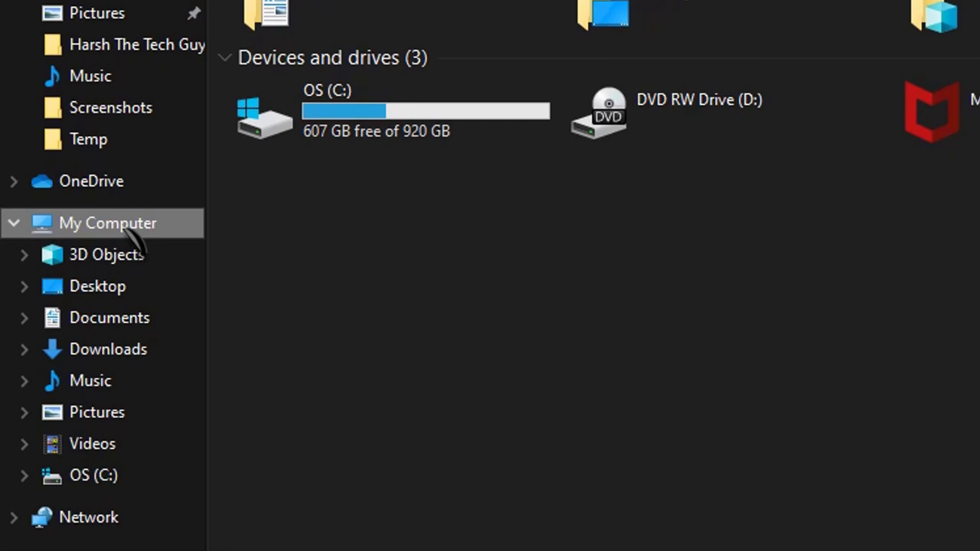
Open Computer Management through the Manage option of My Computer and maximize its window.
right_click(135, 241)
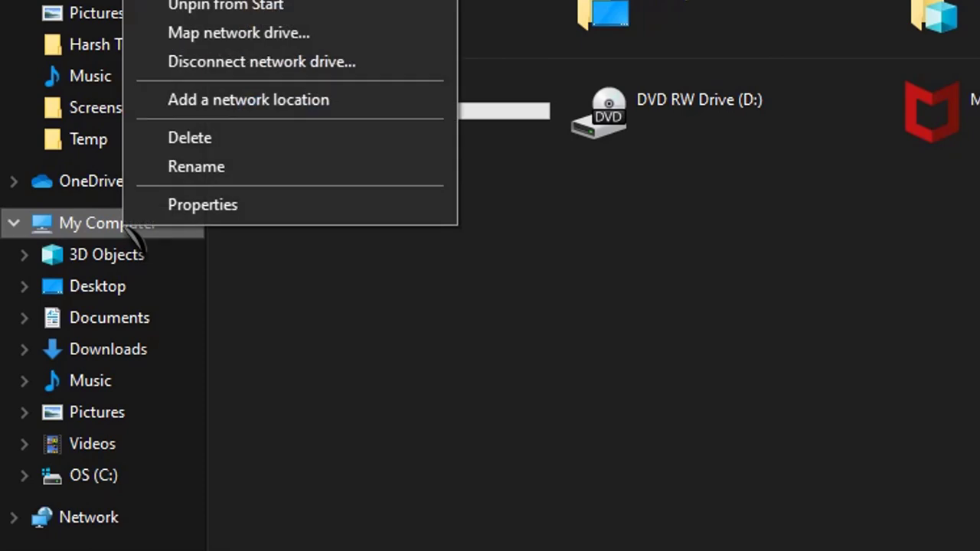
click(435, 337)
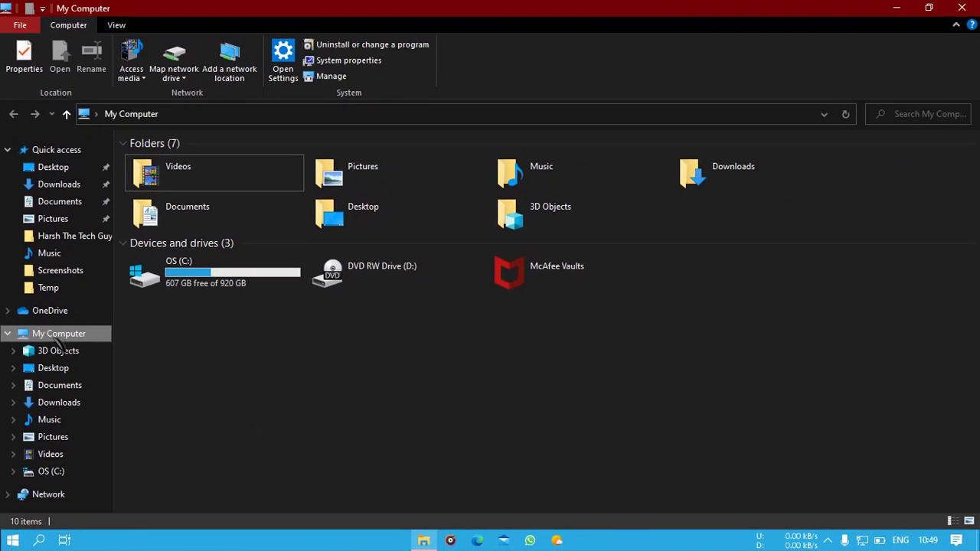
right_click(58, 337)
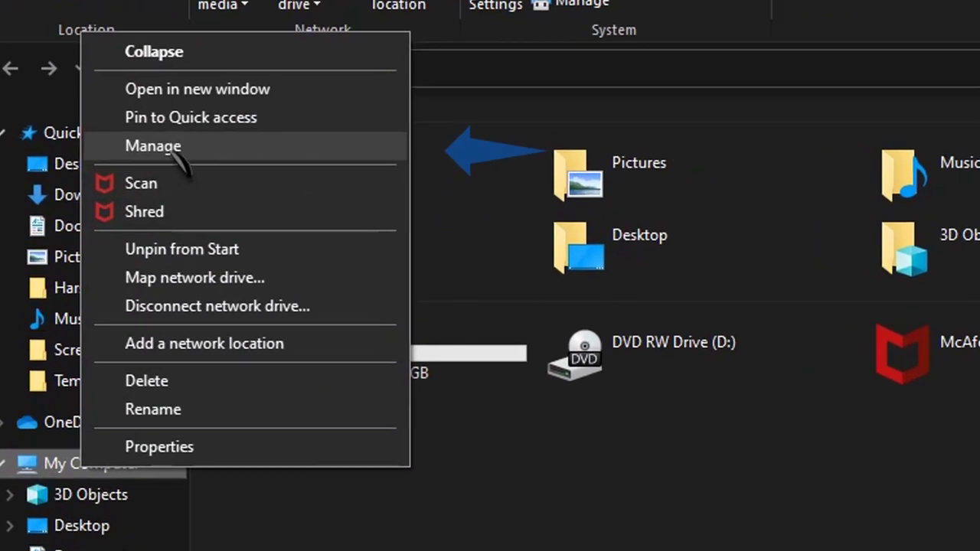
click(196, 149)
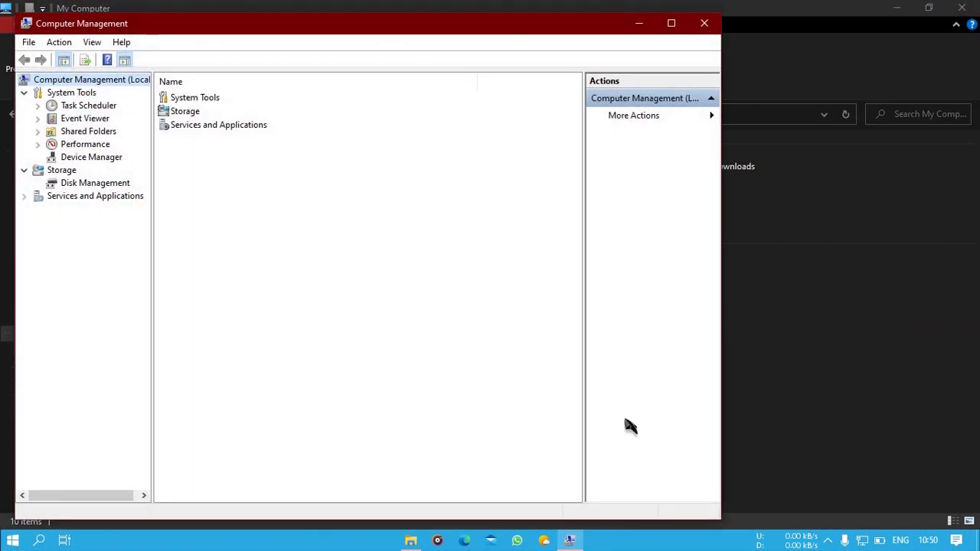
click(671, 25)
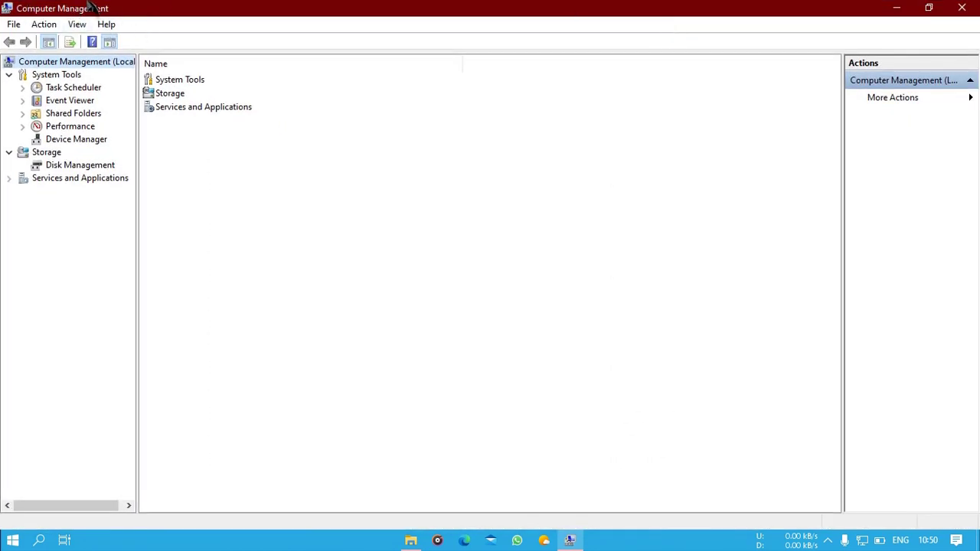
Display Disk Management under Storage in the Computer Management tree.
click(827, 541)
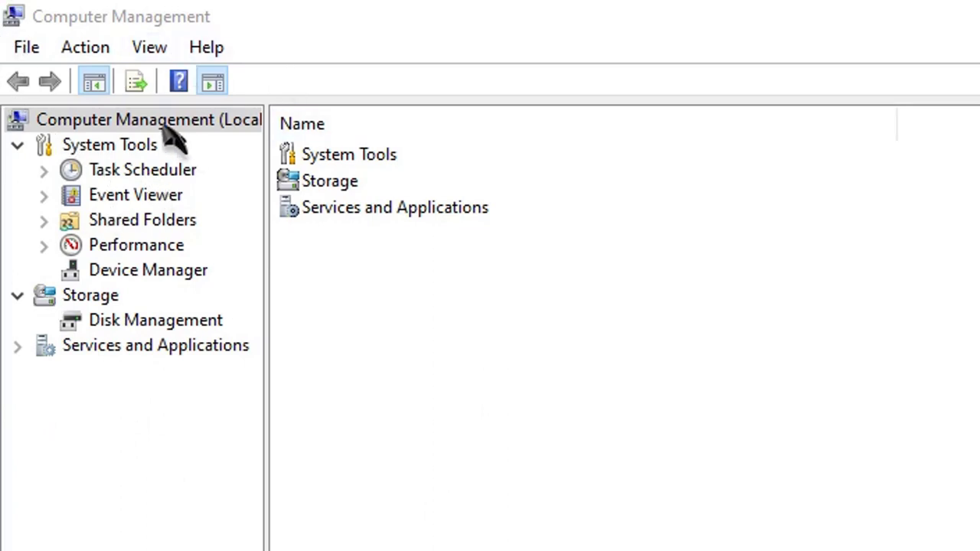
click(91, 295)
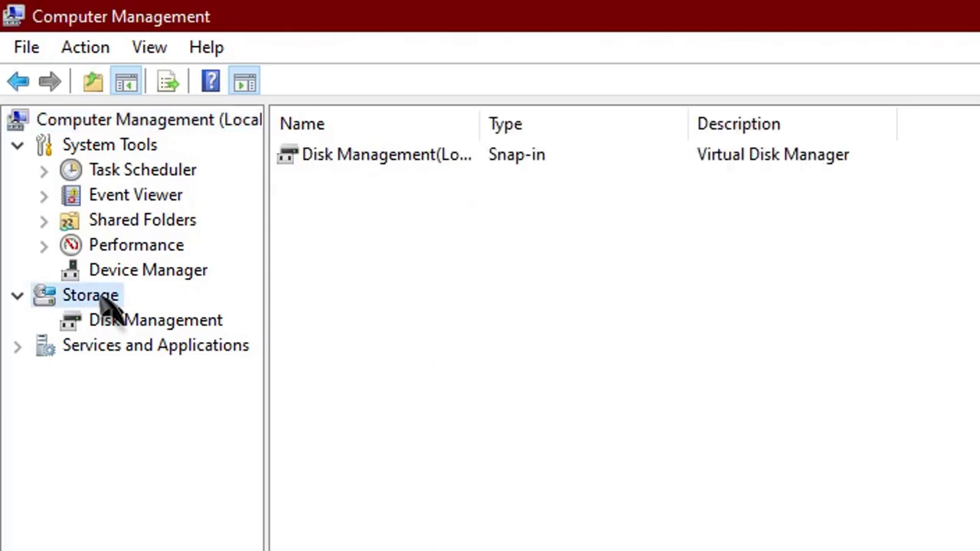
click(170, 323)
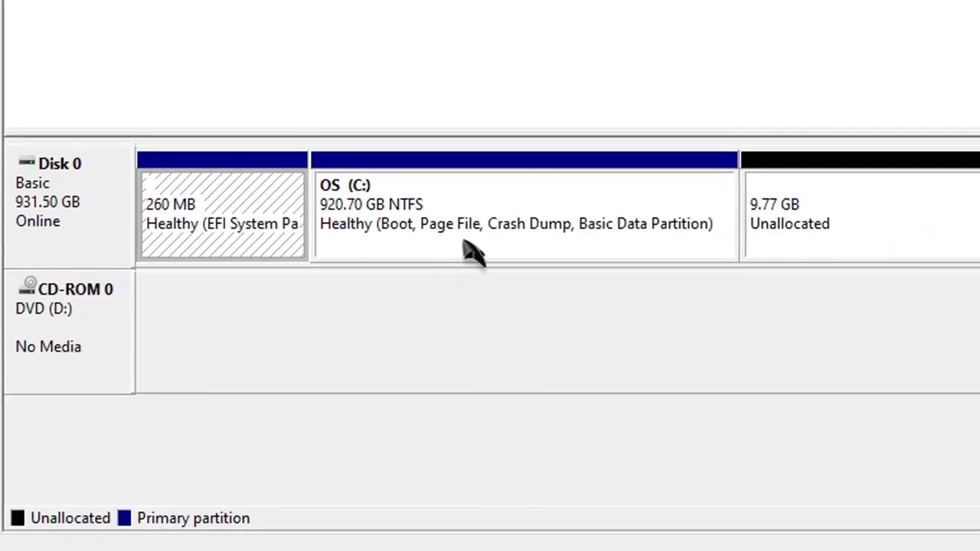
Shrink the OS (C:) volume by 5000 MB.
right_click(472, 201)
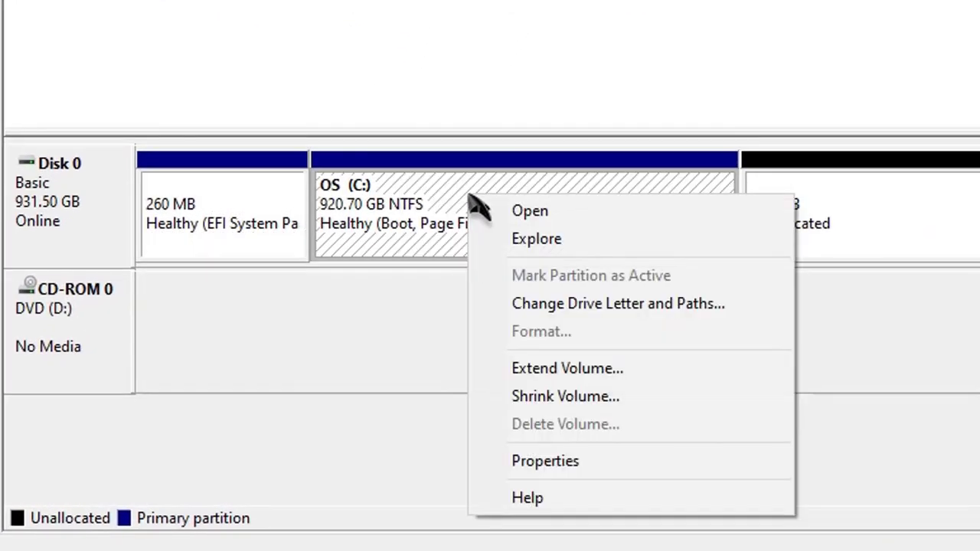
click(575, 400)
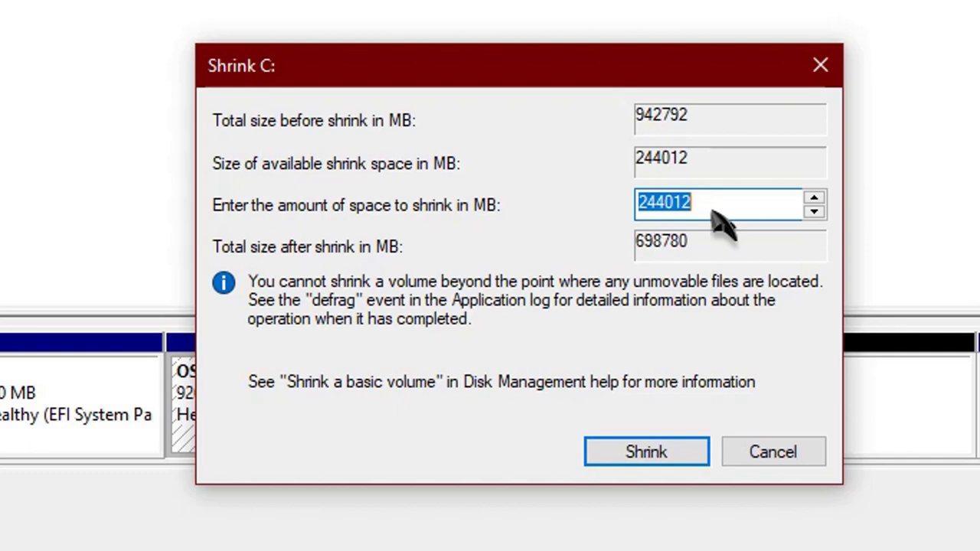
key(BackSpace)
text(5000)
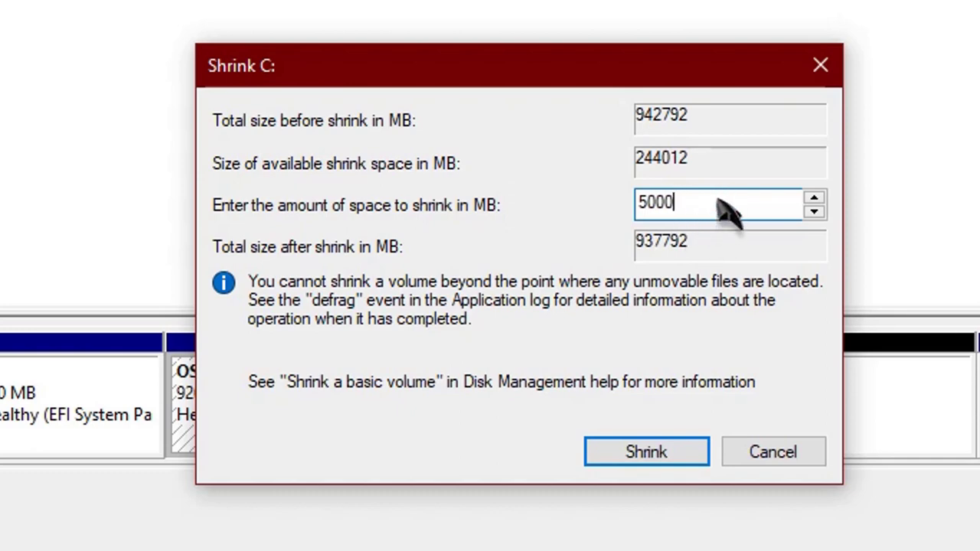
click(671, 453)
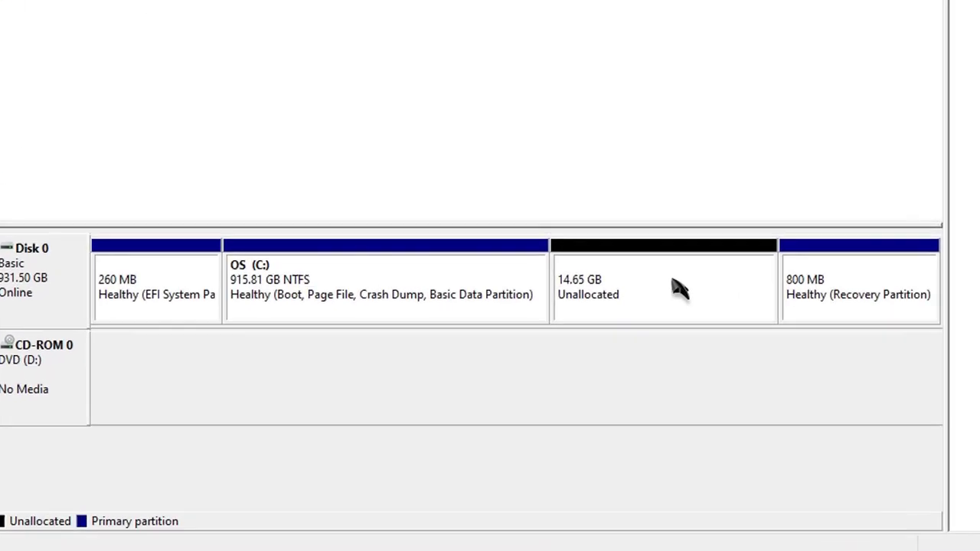
Start a new simple volume in the unallocated space on Disk 0 and accept the full size of 14999 MB.
right_click(644, 330)
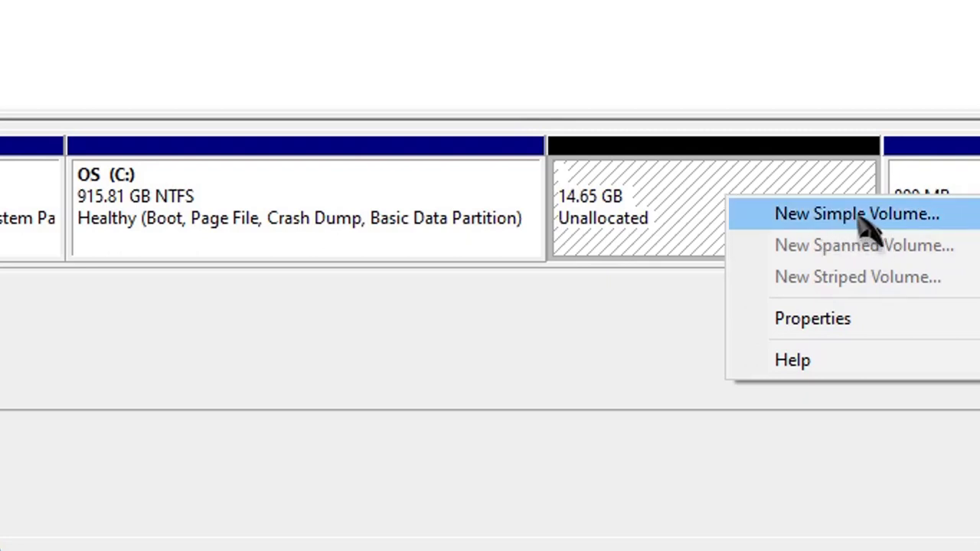
click(862, 218)
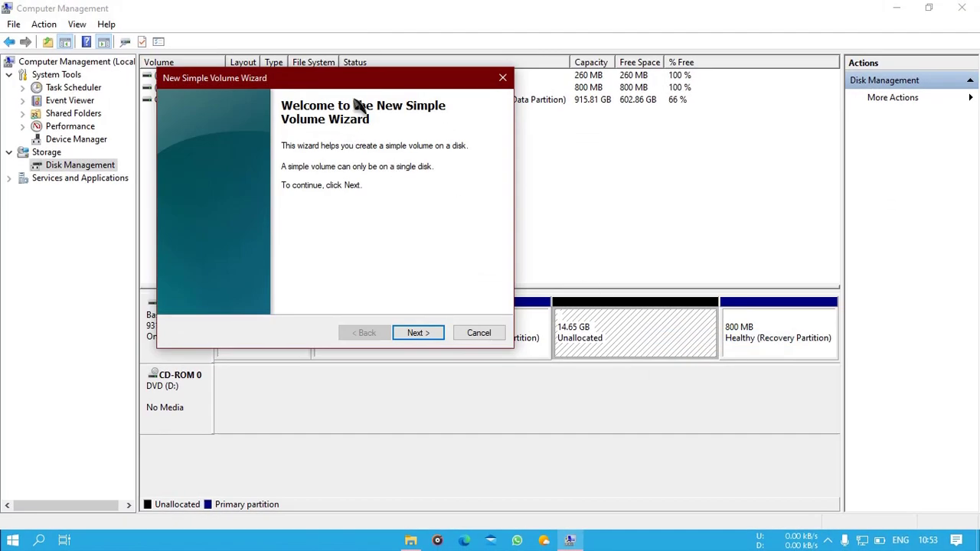
drag(393, 81, 539, 118)
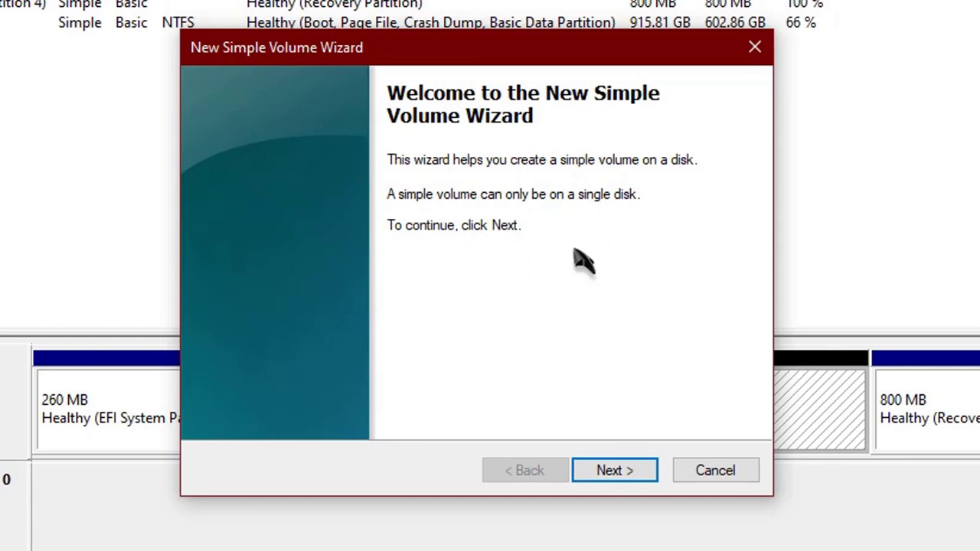
click(617, 476)
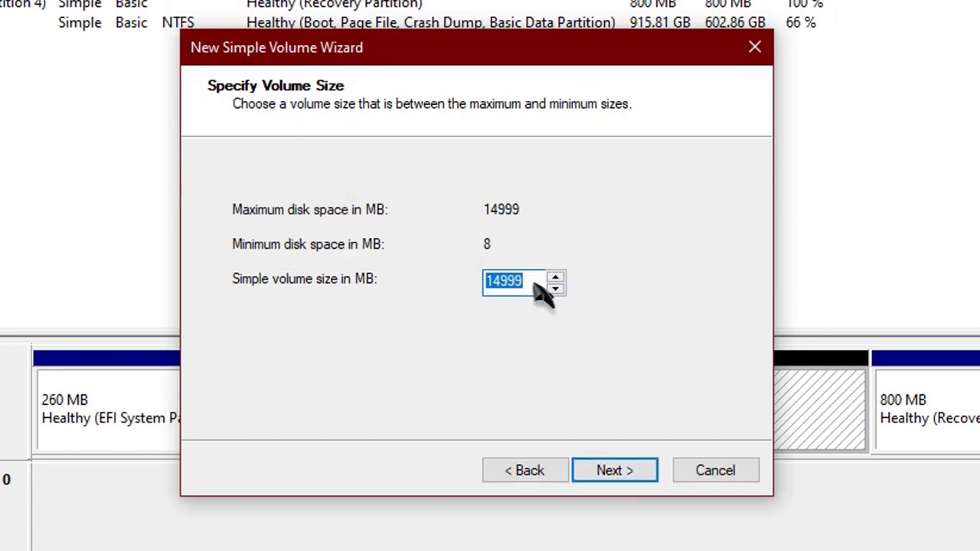
click(613, 474)
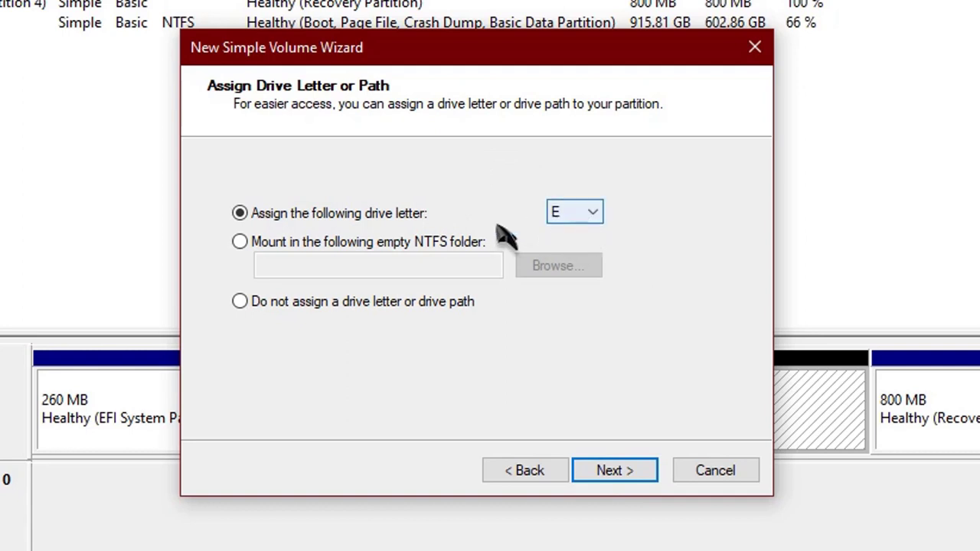
Assign drive letter H to the new volume and continue to the format settings.
click(594, 215)
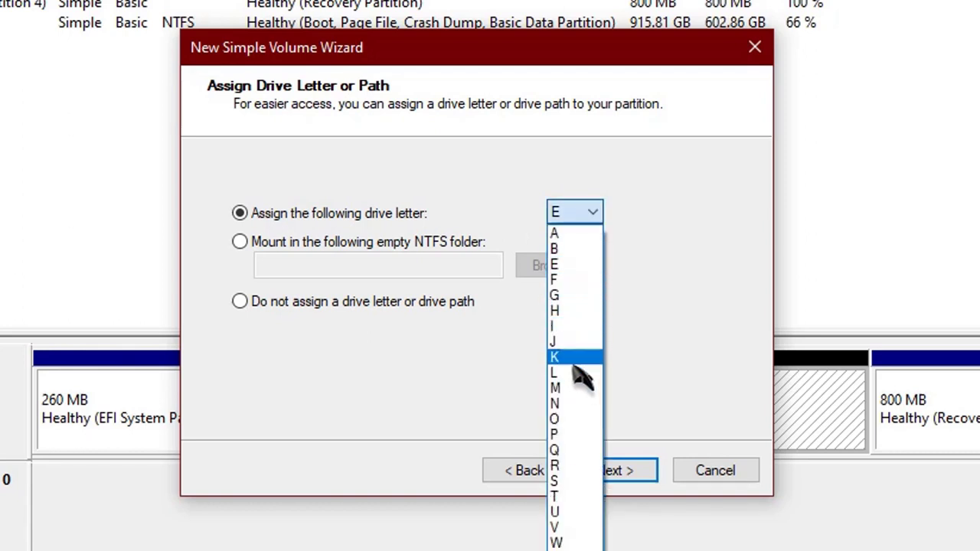
click(576, 311)
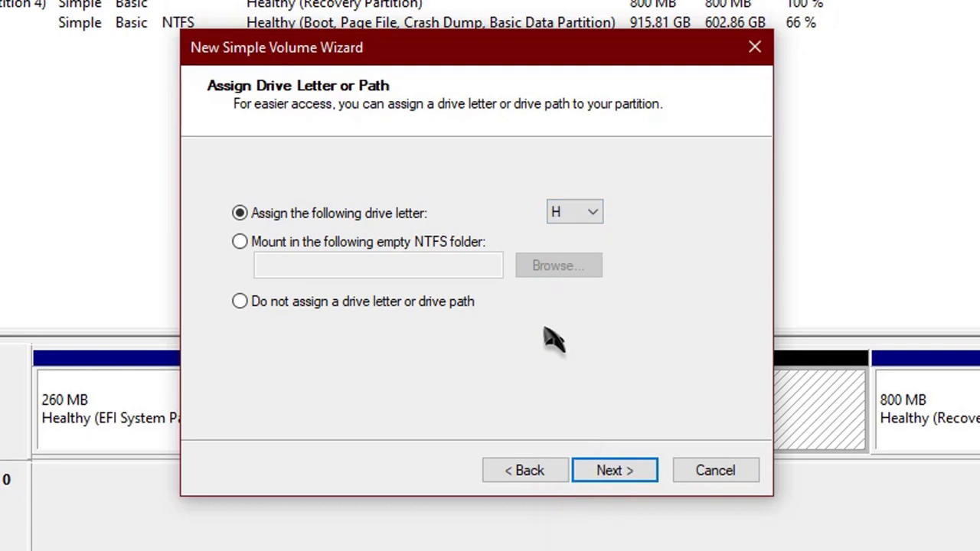
click(615, 471)
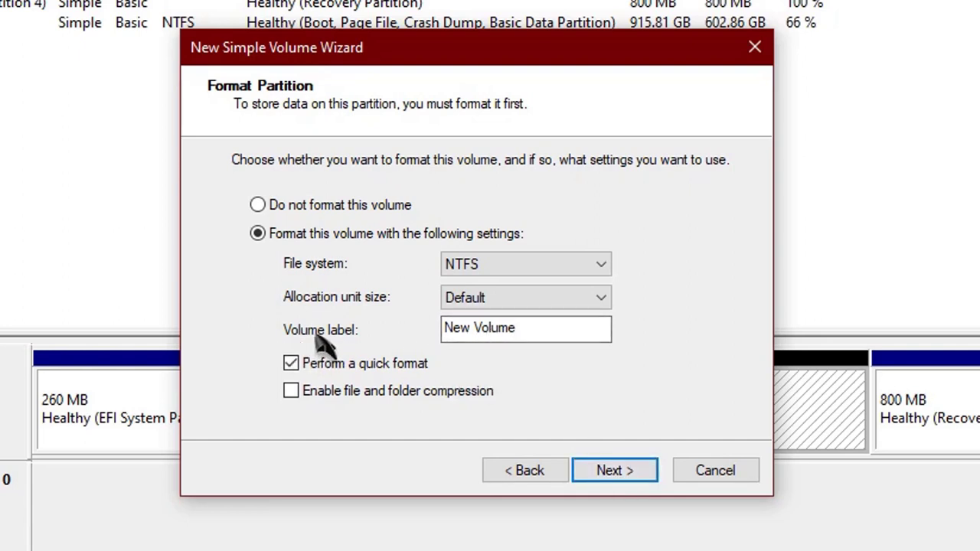
Label the volume "data mining", keep NTFS with default allocation size and quick format, and finish creating it.
click(526, 327)
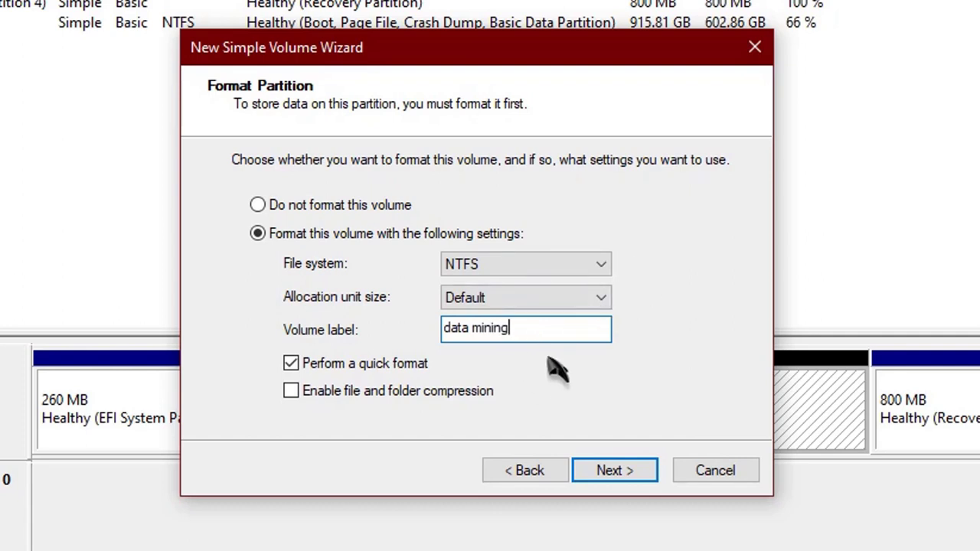
click(627, 479)
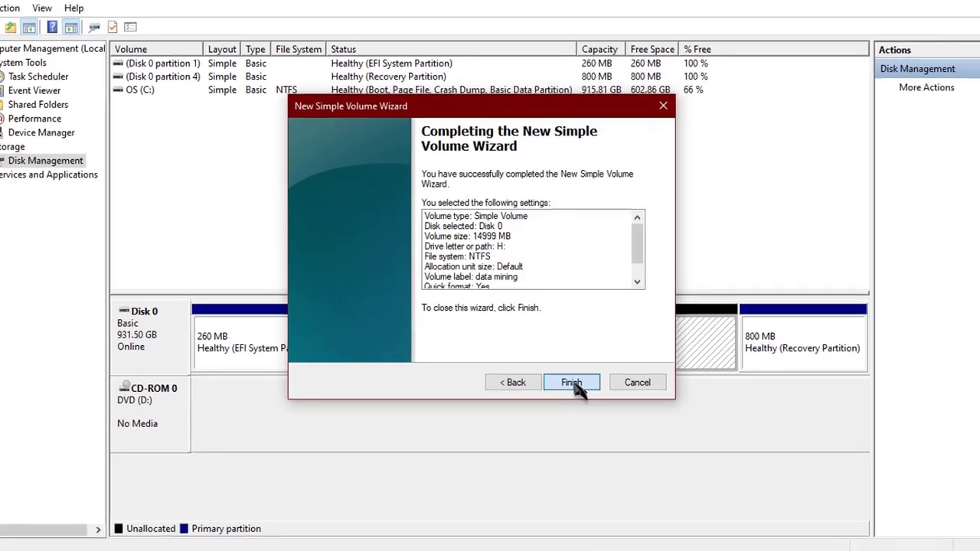
click(612, 463)
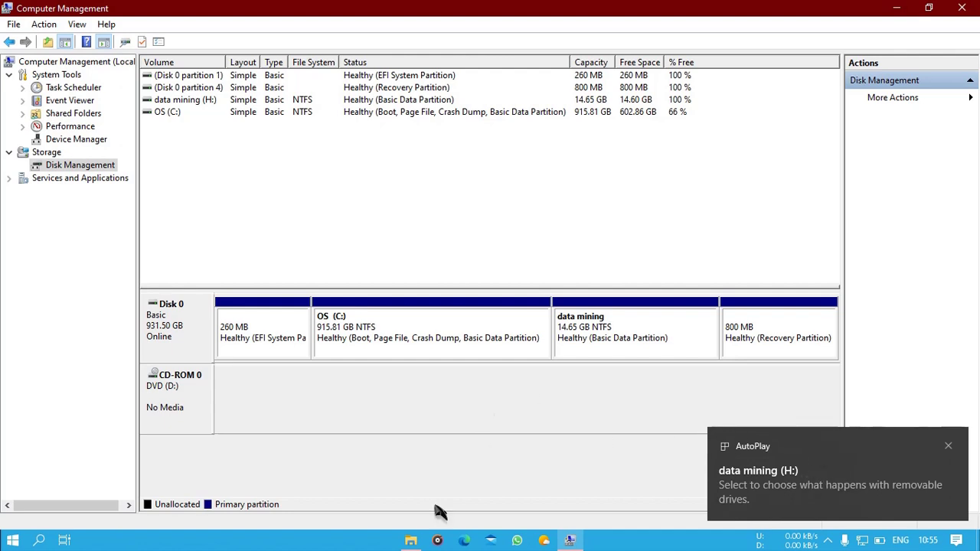
Switch to File Explorer and open a second, maximized Computer Management window for My Computer, showing Disk Management.
click(412, 542)
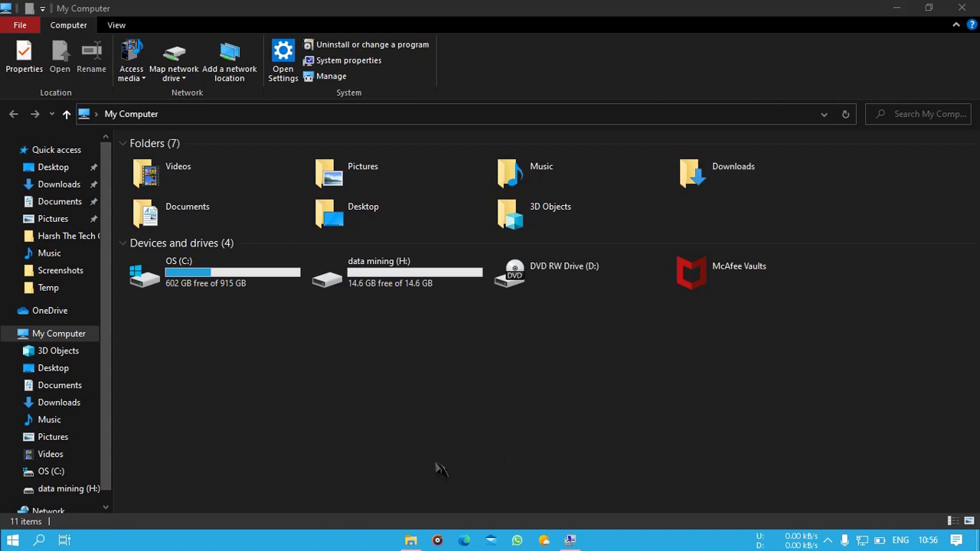
click(411, 542)
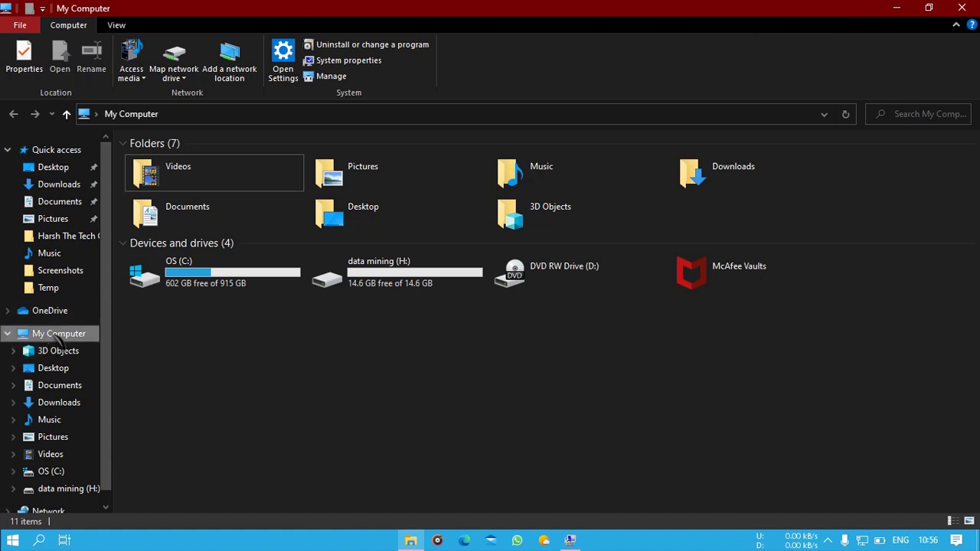
right_click(55, 335)
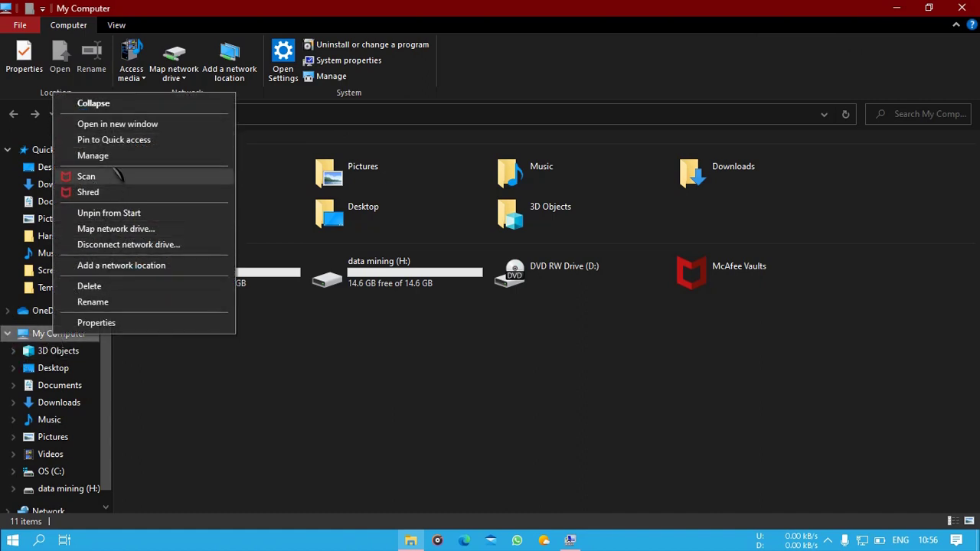
click(117, 157)
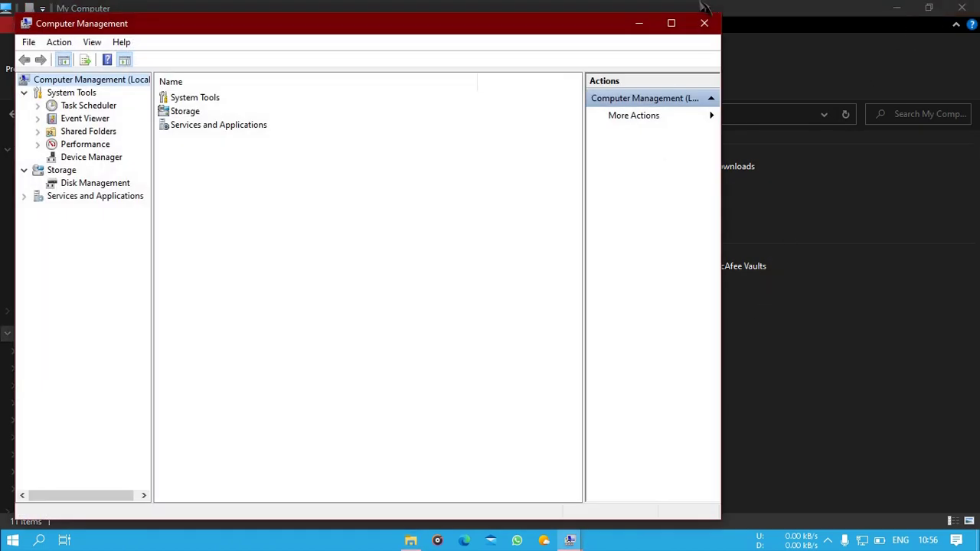
click(671, 24)
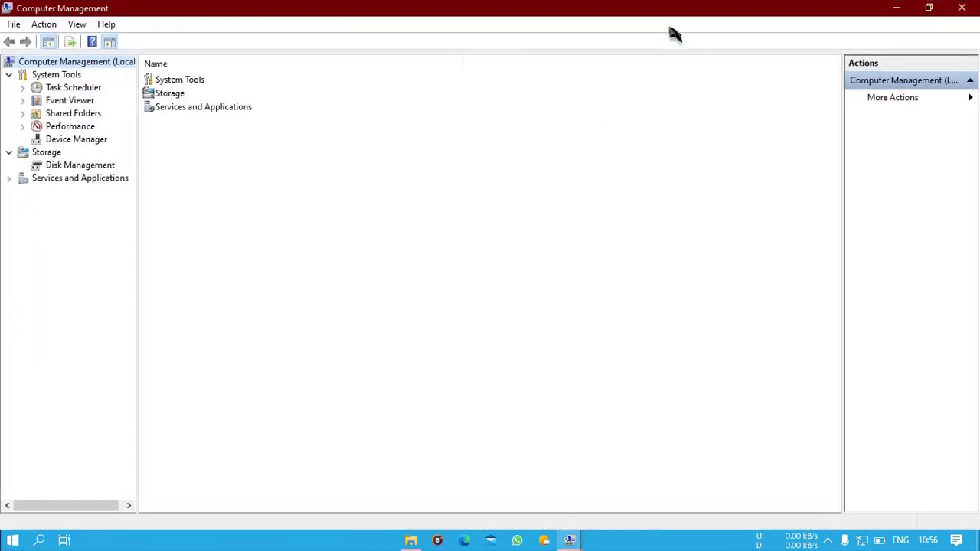
click(83, 166)
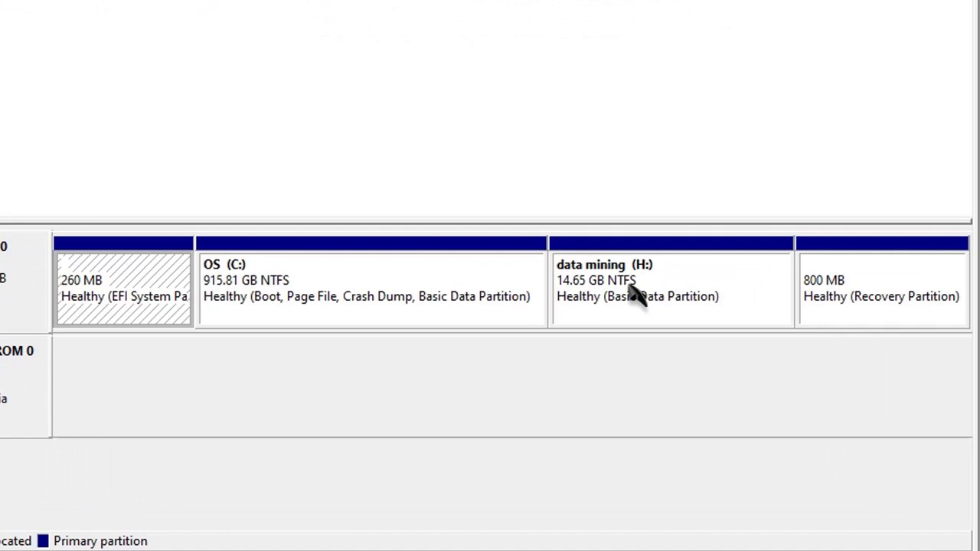
Start deleting the data mining (H:) volume, but decline the deletion.
right_click(630, 284)
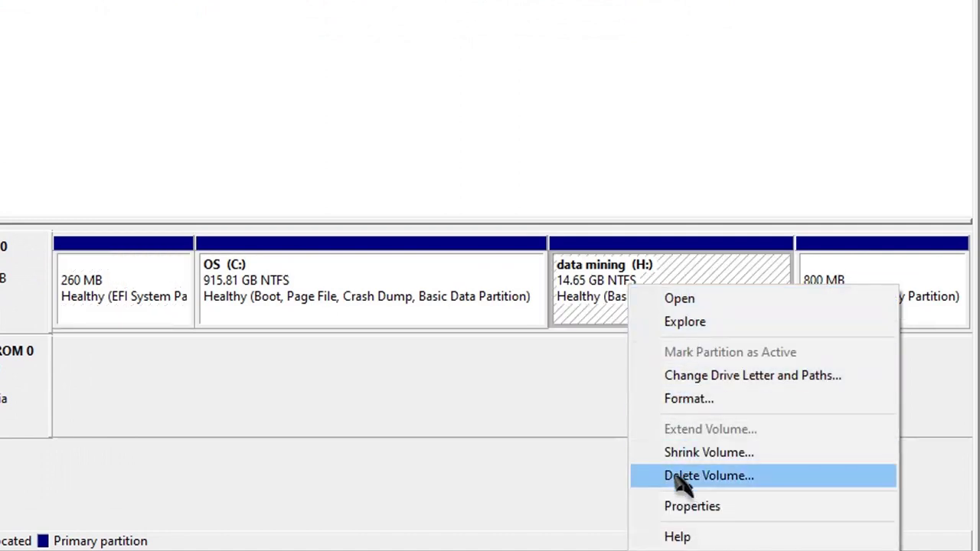
click(737, 476)
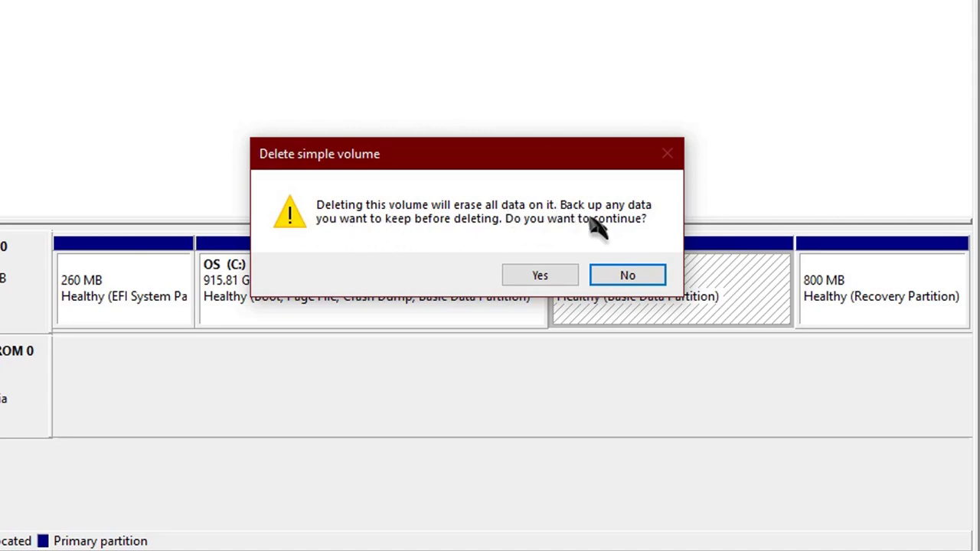
drag(534, 160, 520, 86)
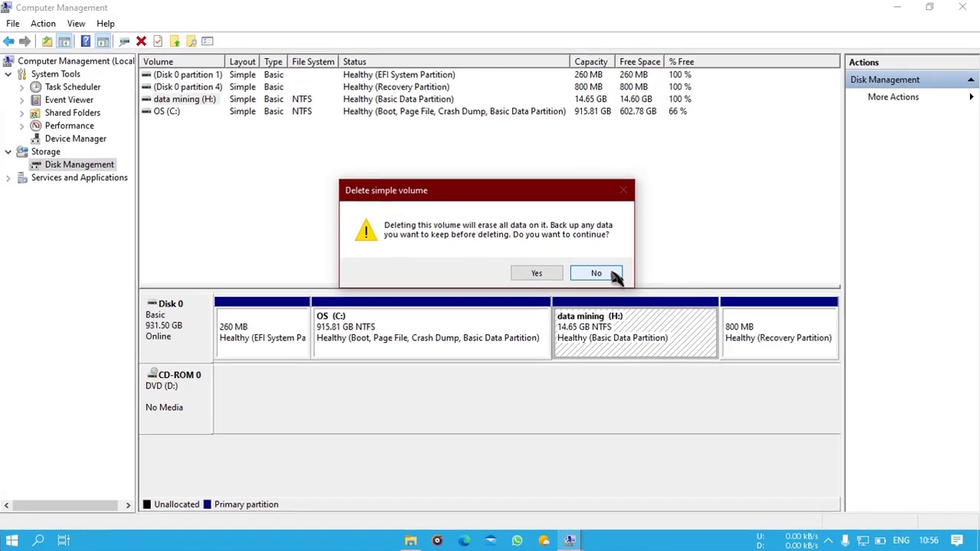
click(626, 238)
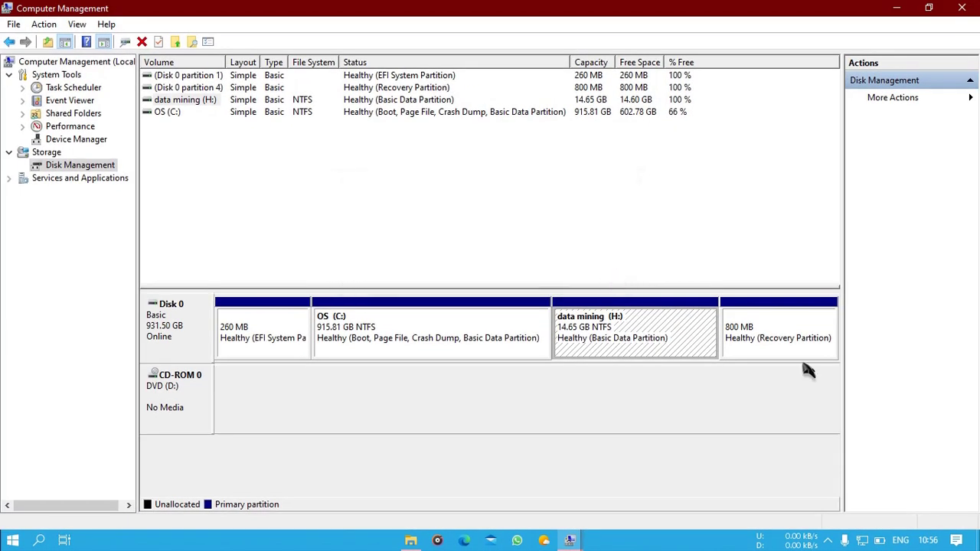
Minimize the current Computer Management window and the File Explorer window.
click(897, 8)
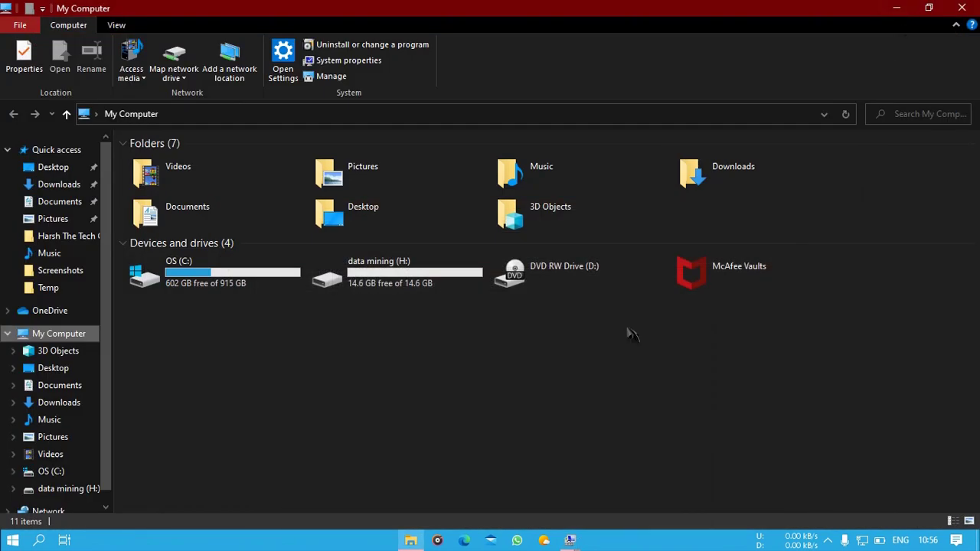
click(897, 9)
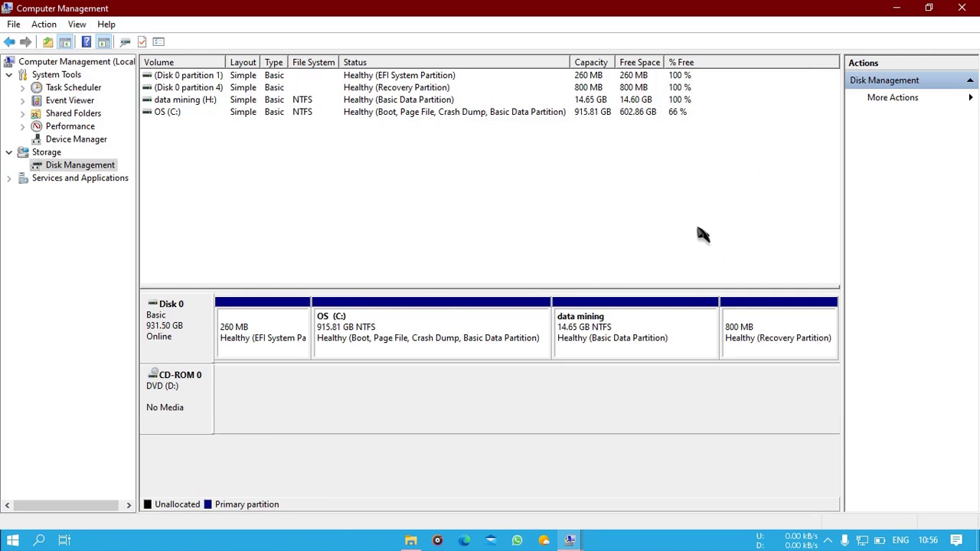